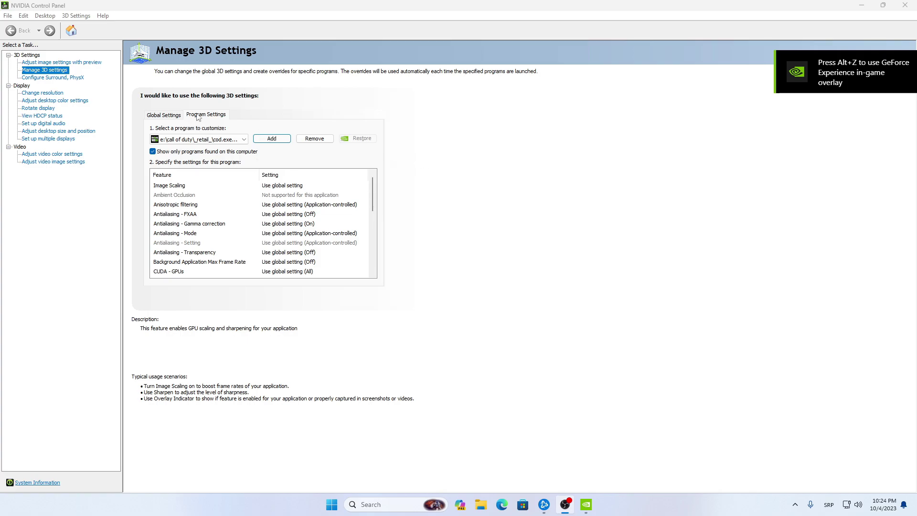
# Open the Add dialog in Program Settings to choose a program to customize.
pyautogui.click(276, 139)
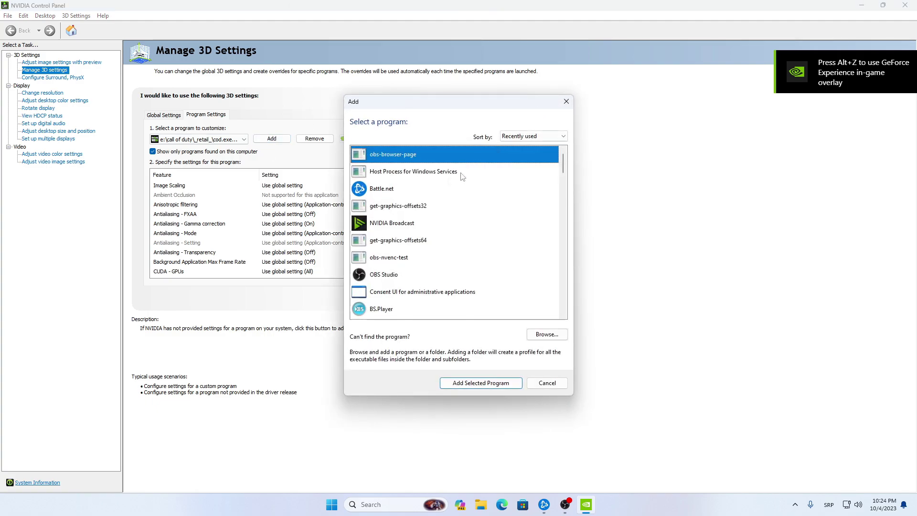
# Add NVIDIA Broadcast as a customized program so its own 3D settings are listed.
pyautogui.click(427, 221)
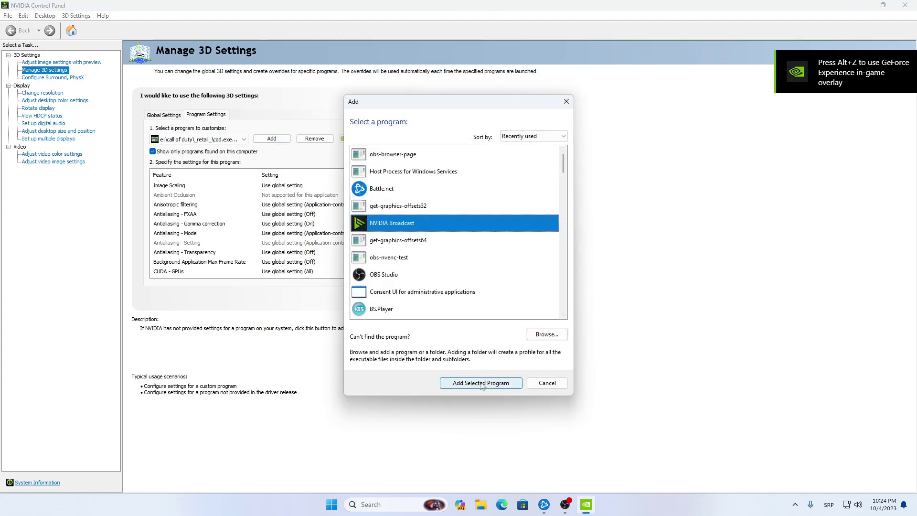
pyautogui.click(457, 385)
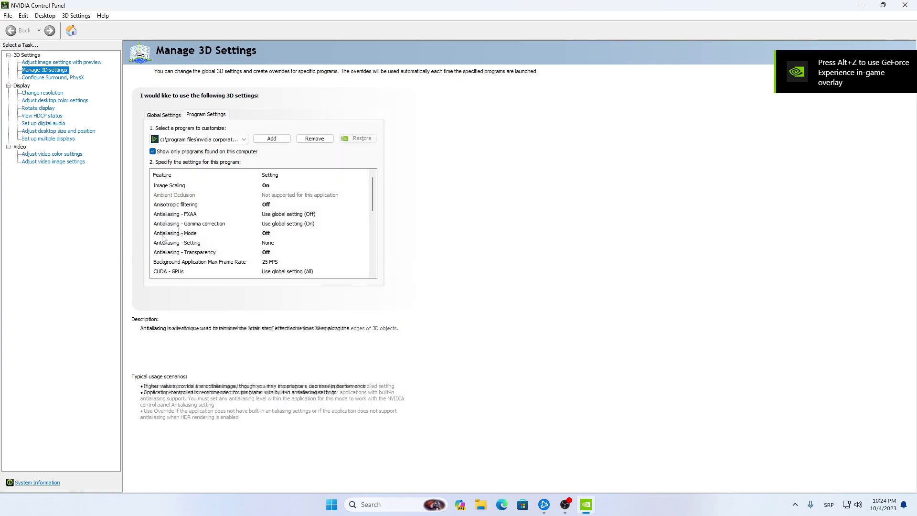
pyautogui.moveTo(251, 6); pyautogui.dragTo(382, 1)
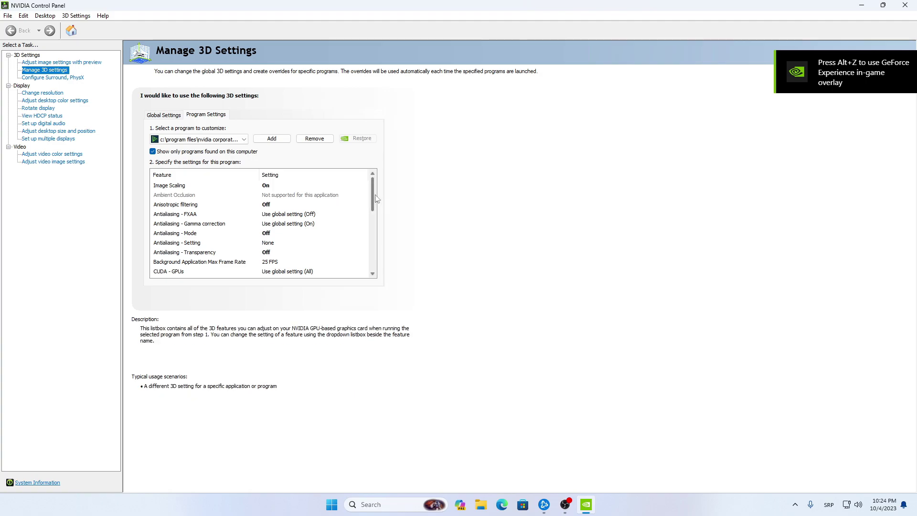
pyautogui.moveTo(375, 198); pyautogui.dragTo(372, 173)
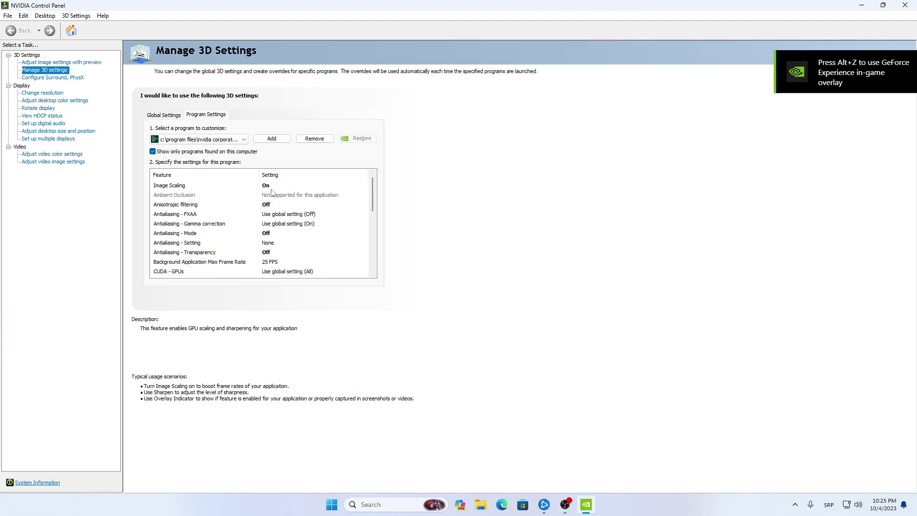
pyautogui.click(272, 186)
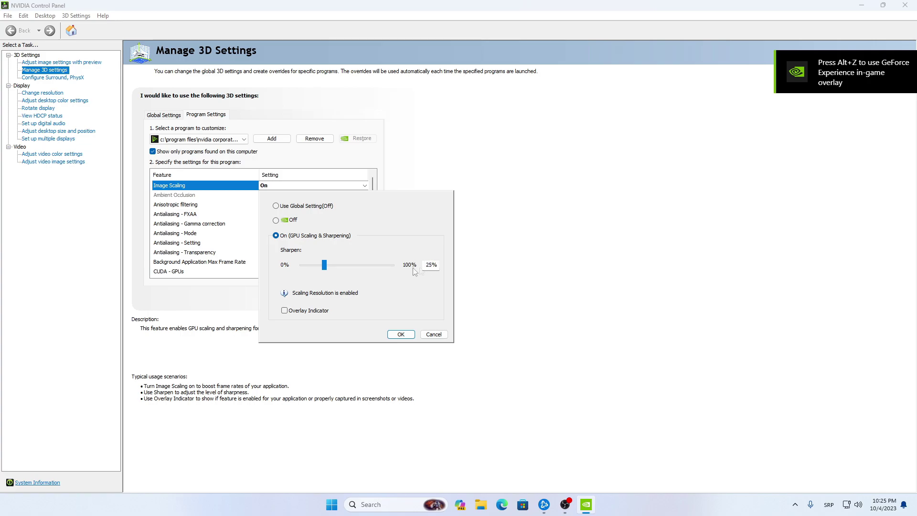
pyautogui.click(434, 336)
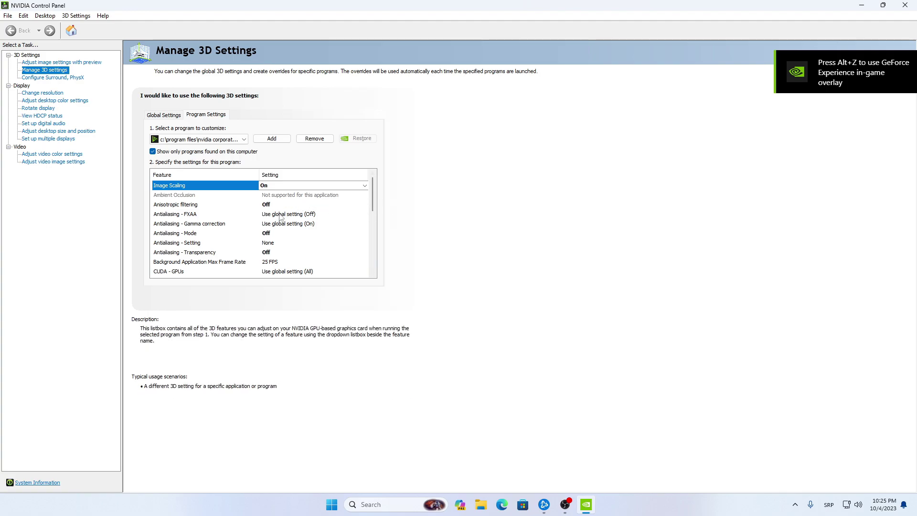
pyautogui.scroll(-1, 374, 212)
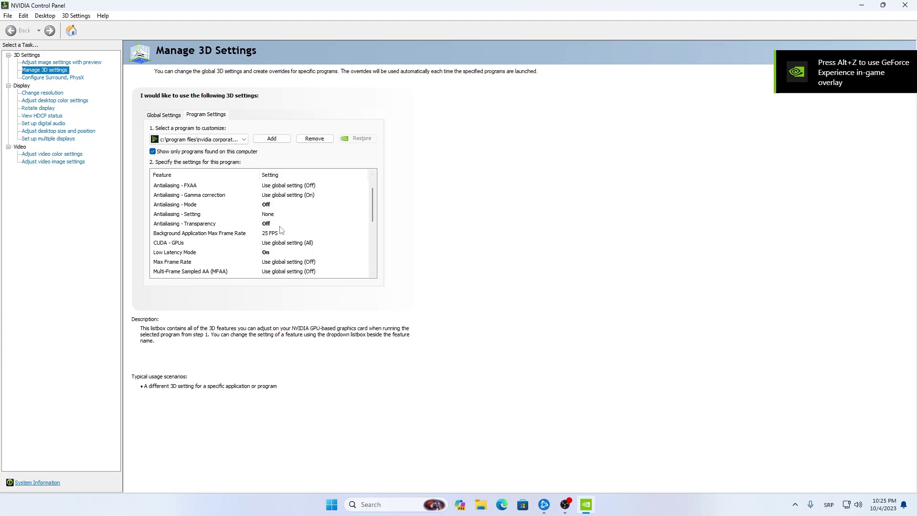
pyautogui.scroll(-1, 374, 215)
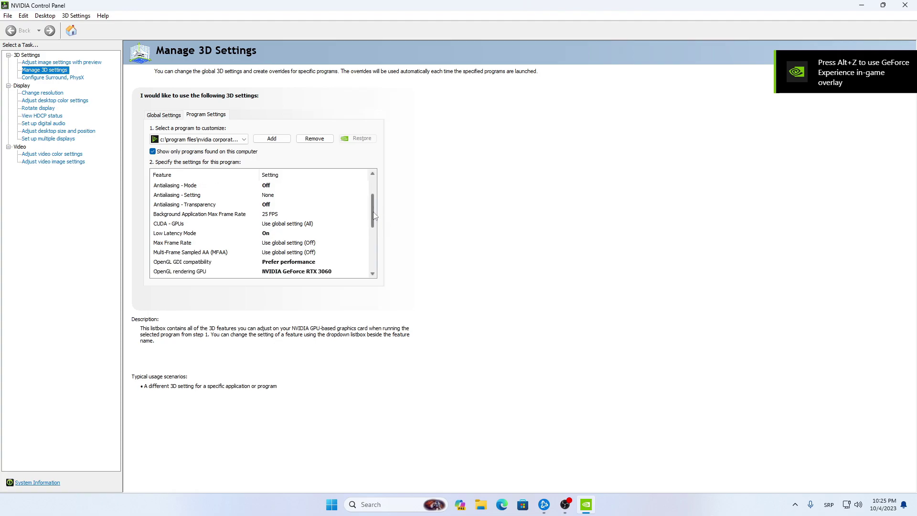
pyautogui.click(285, 215)
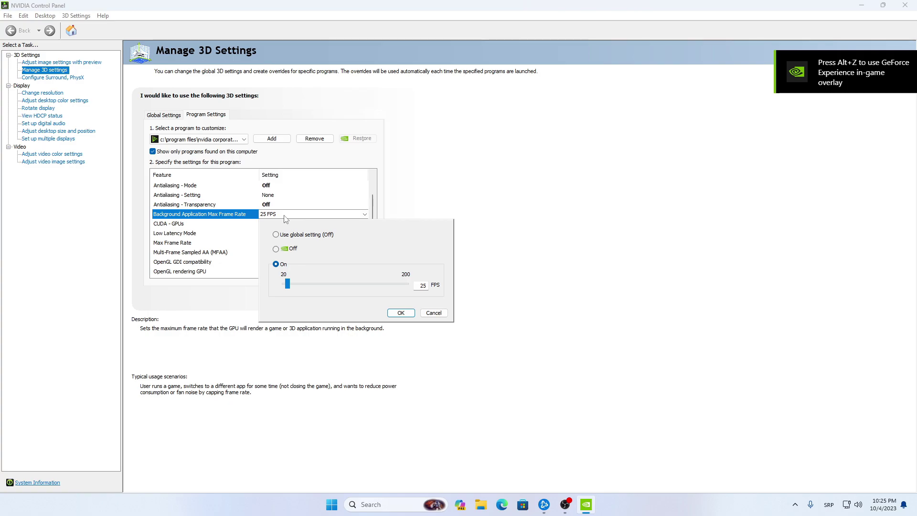
pyautogui.click(434, 313)
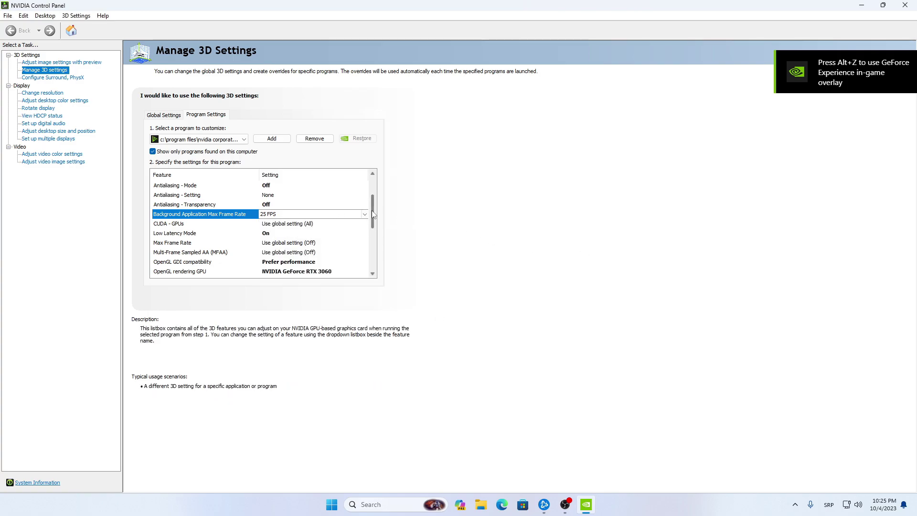
pyautogui.moveTo(373, 214); pyautogui.dragTo(373, 221)
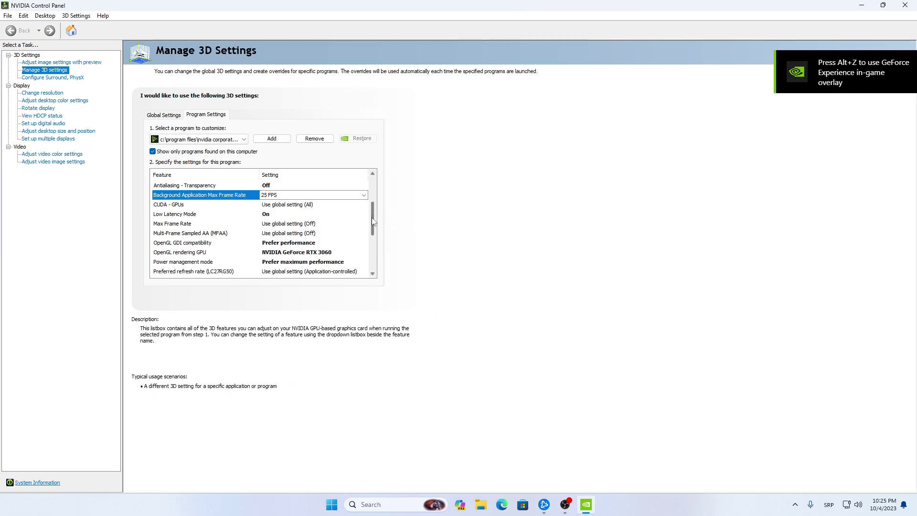
pyautogui.click(274, 214)
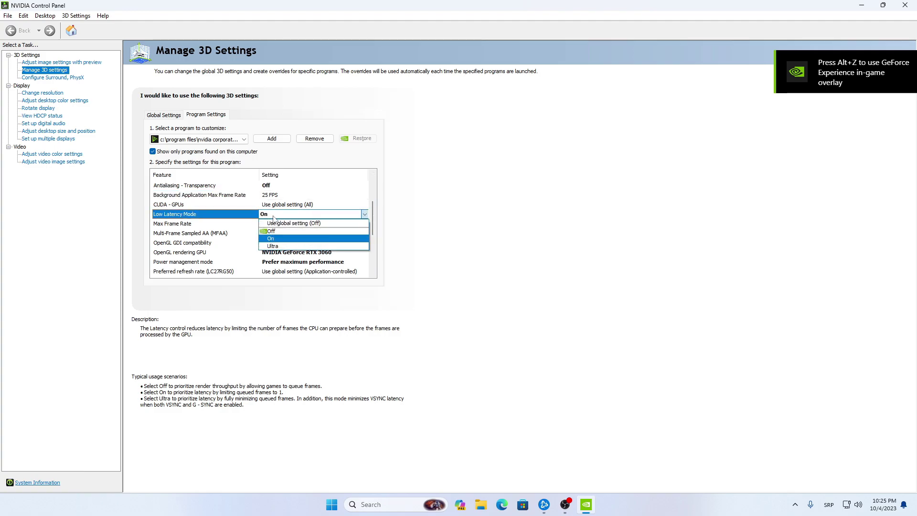
pyautogui.click(287, 238)
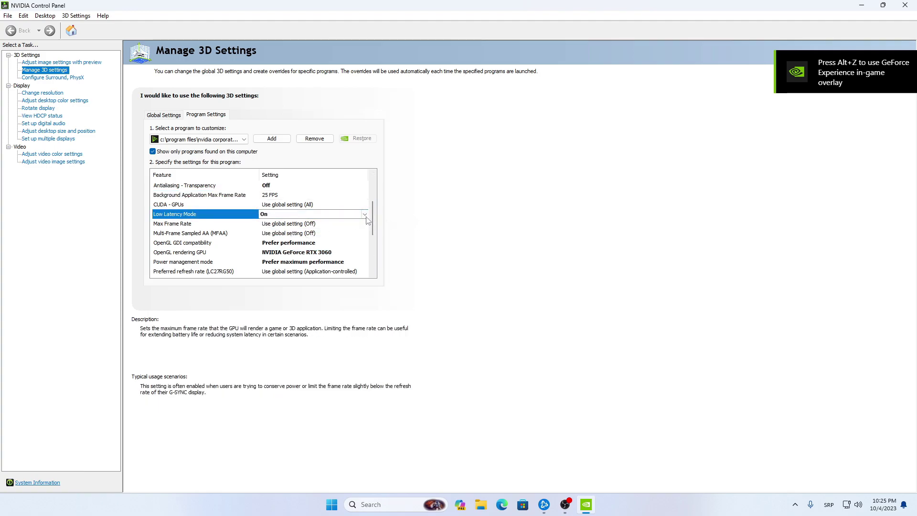
pyautogui.scroll(-2, 374, 233)
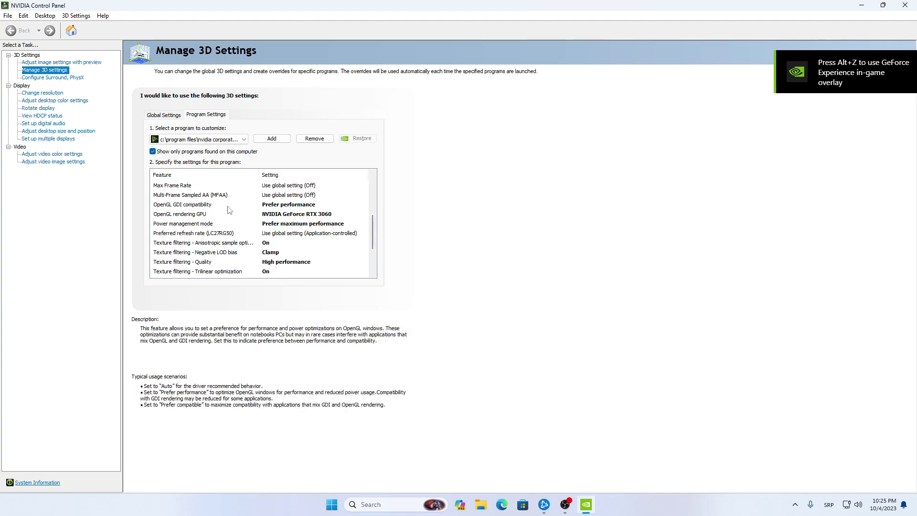
pyautogui.click(294, 209)
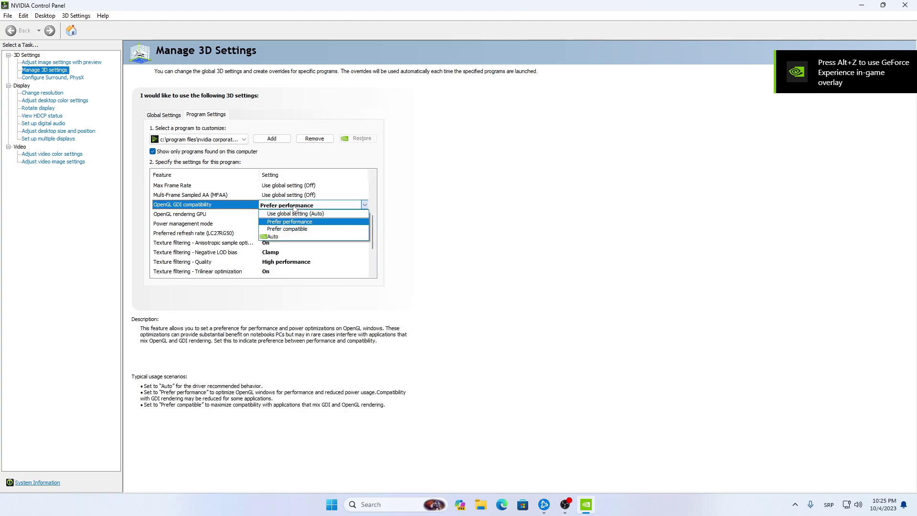
pyautogui.click(294, 209)
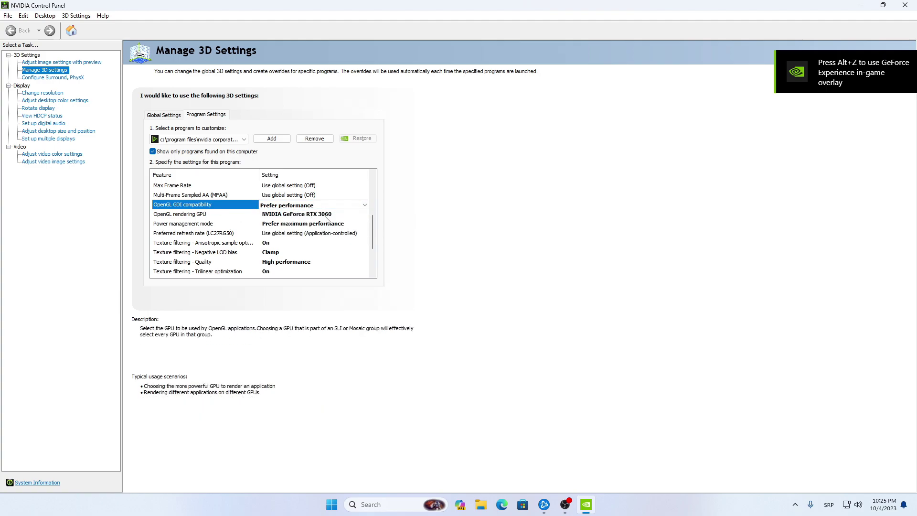
pyautogui.moveTo(374, 233); pyautogui.dragTo(376, 244)
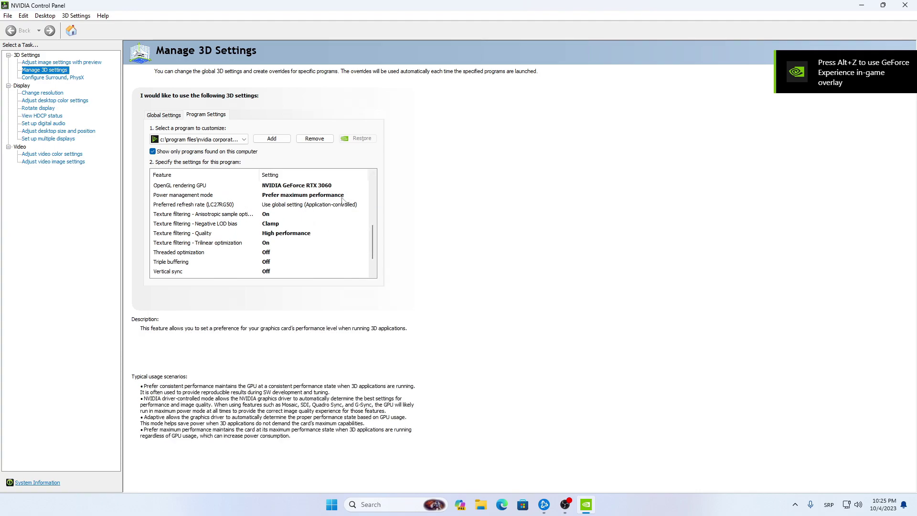
pyautogui.click(280, 215)
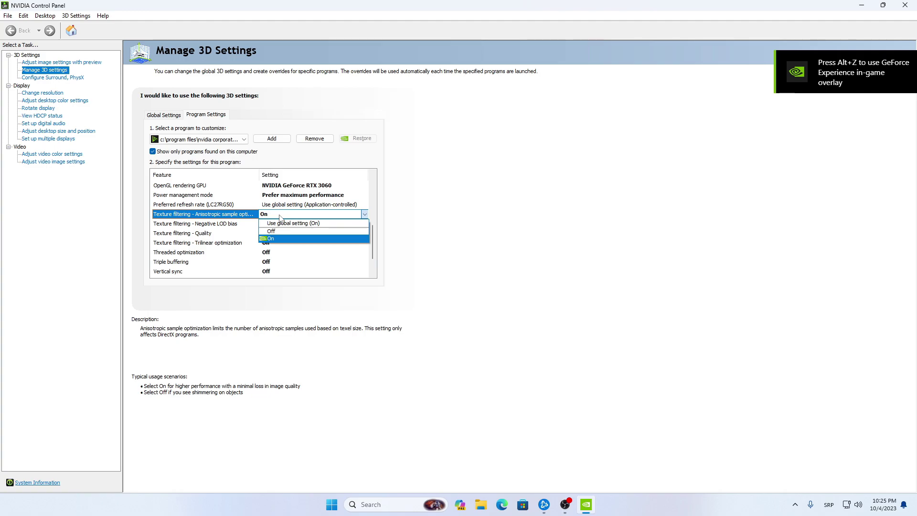
pyautogui.click(281, 215)
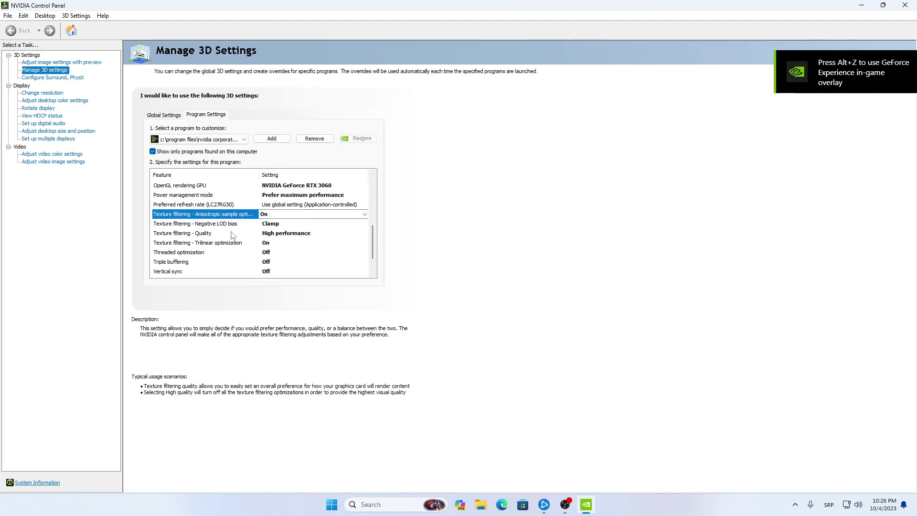
pyautogui.moveTo(377, 242); pyautogui.dragTo(375, 269)
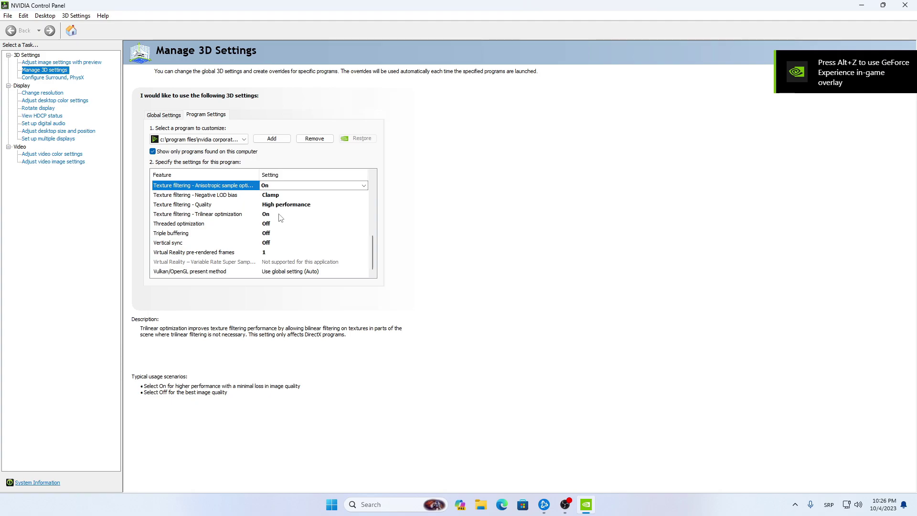
pyautogui.hotkey('ctrl', 'Tab')
# Launch Process Lasso from the system tray and show its Active processes view.
pyautogui.click(801, 506)
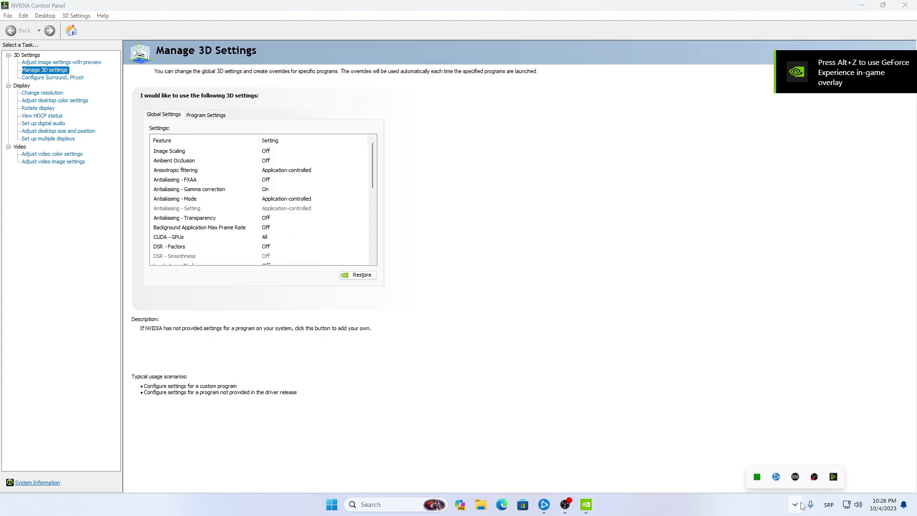
pyautogui.click(757, 475)
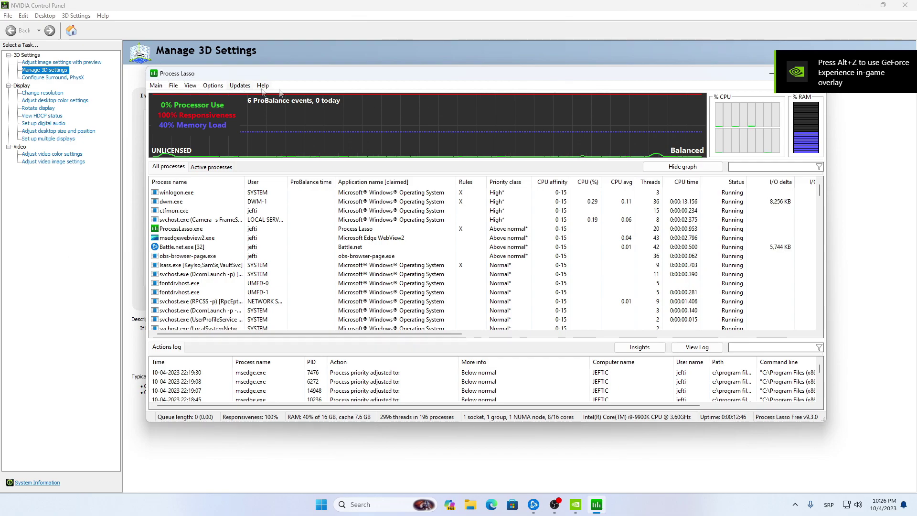
pyautogui.moveTo(364, 80); pyautogui.dragTo(369, 93)
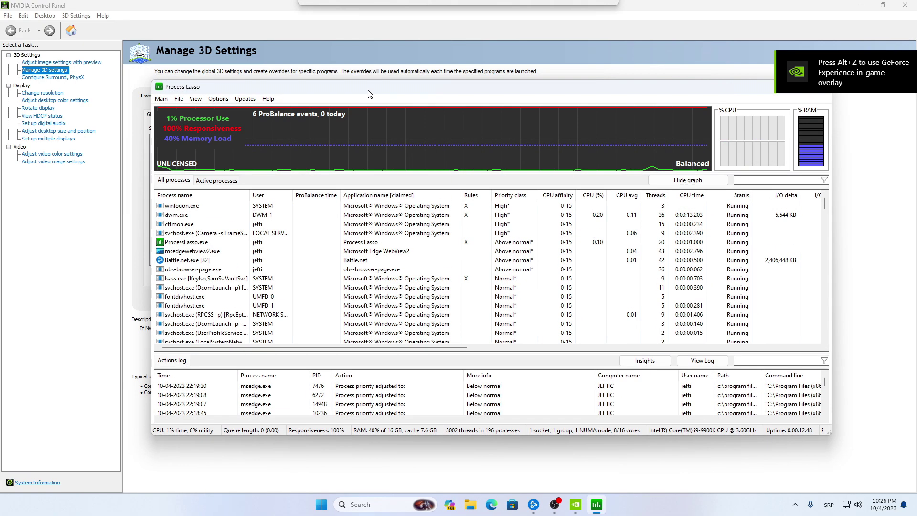
pyautogui.click(220, 181)
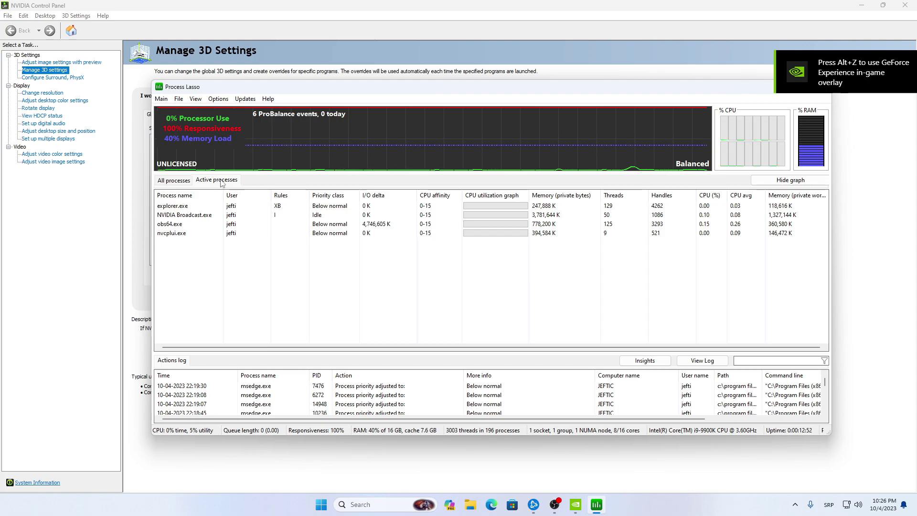
# Set NVIDIA Broadcast.exe to always run at Idle priority, then return to NVIDIA Control Panel.
pyautogui.click(193, 216)
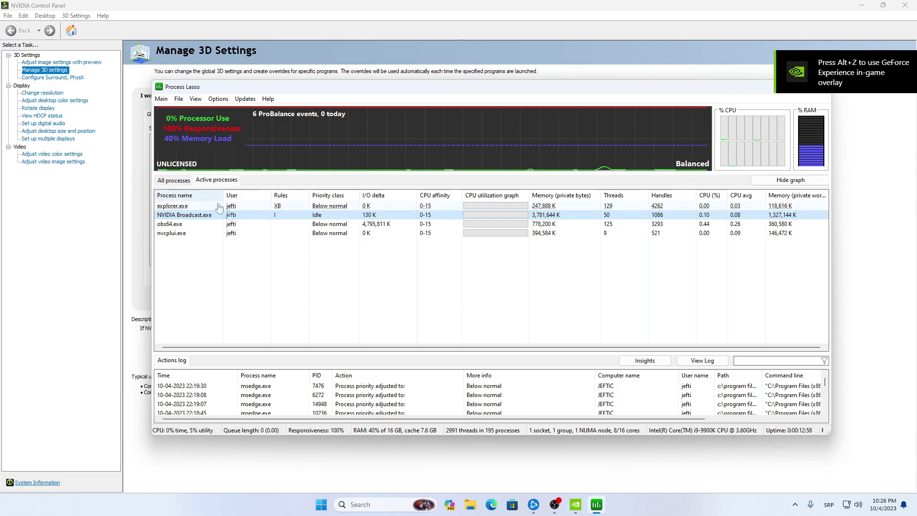
pyautogui.rightClick(237, 216)
pyautogui.moveTo(303, 223)
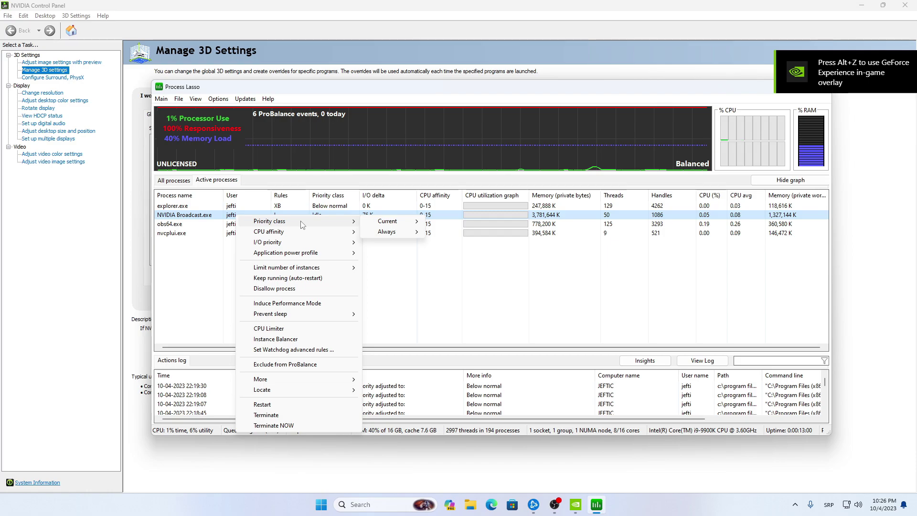
pyautogui.moveTo(398, 234)
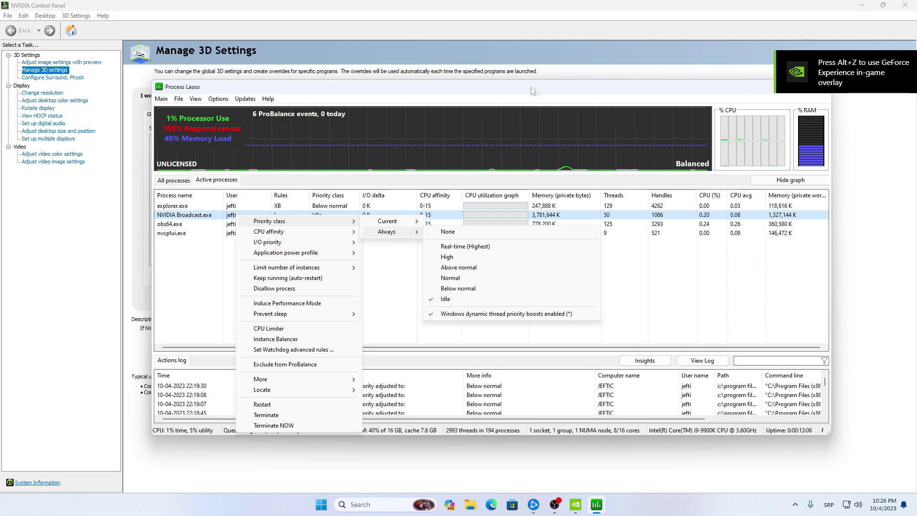
pyautogui.click(504, 89)
pyautogui.click(171, 181)
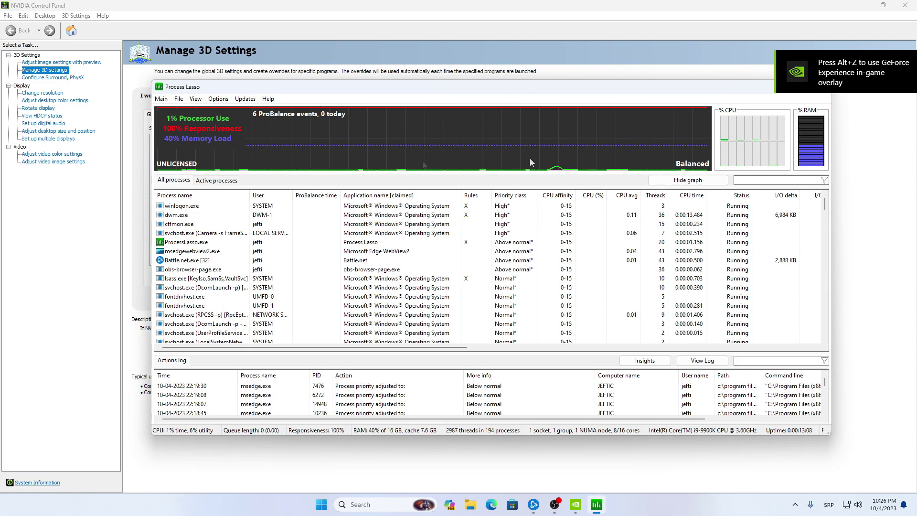
pyautogui.click(406, 442)
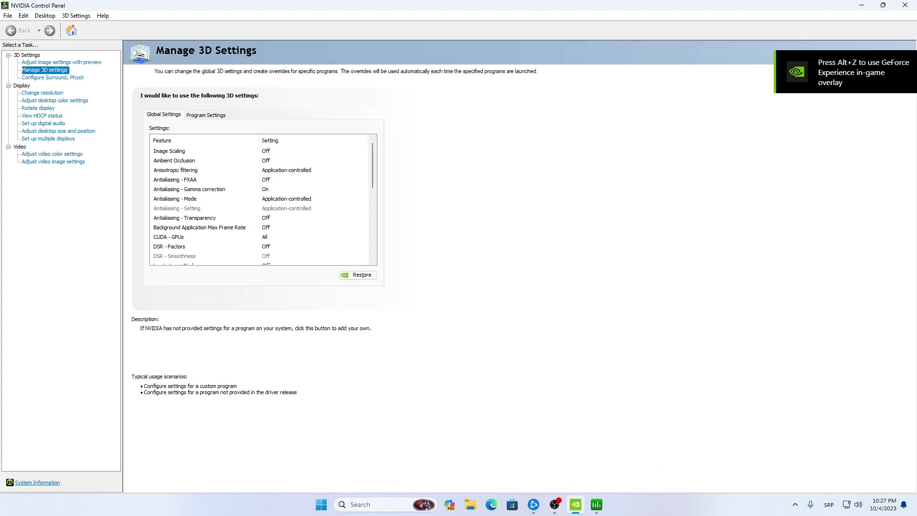
# Switch to OBS, maximise it, then restore it to a smaller window lower down.
pyautogui.hotkey('alt', 'Tab')
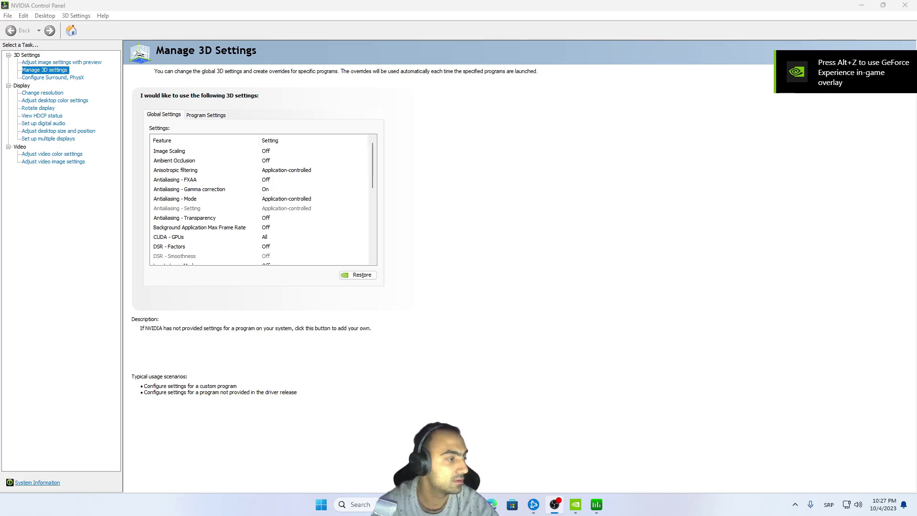
pyautogui.hotkey('alt', 'Tab')
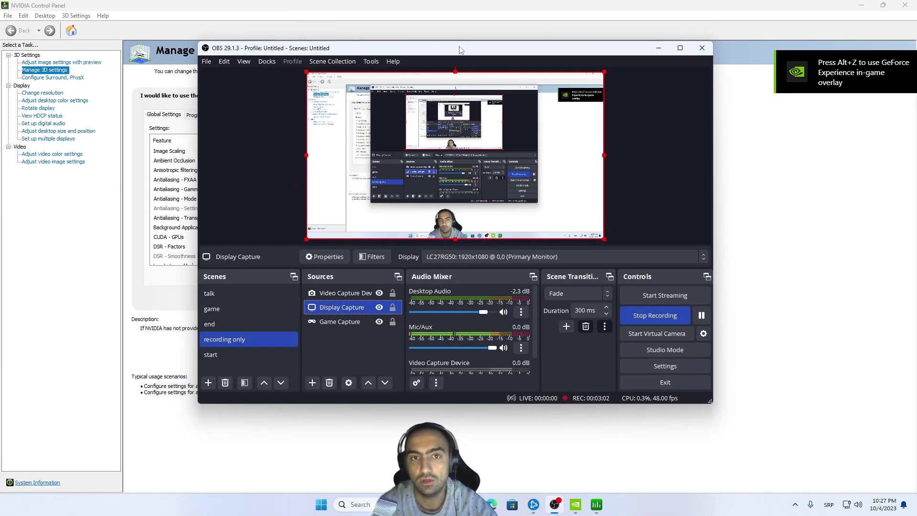
pyautogui.press('super+Up')
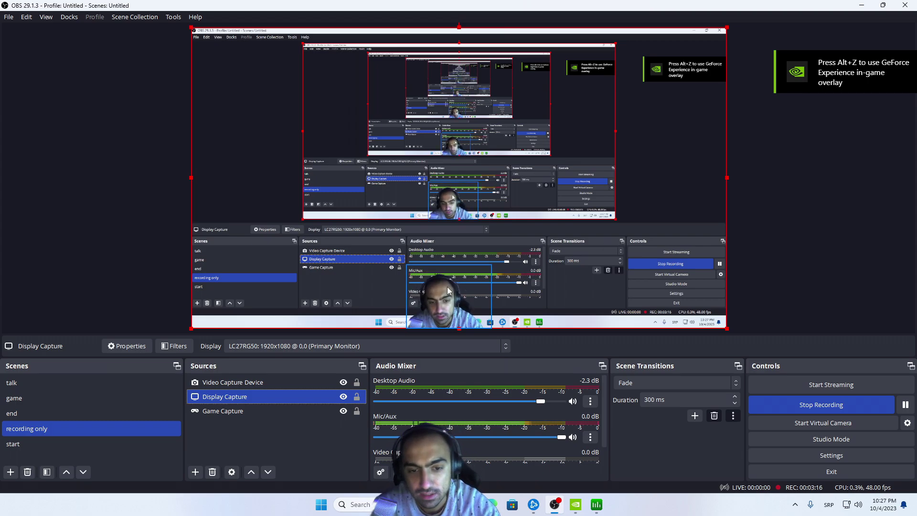
pyautogui.moveTo(527, 13); pyautogui.dragTo(476, 98)
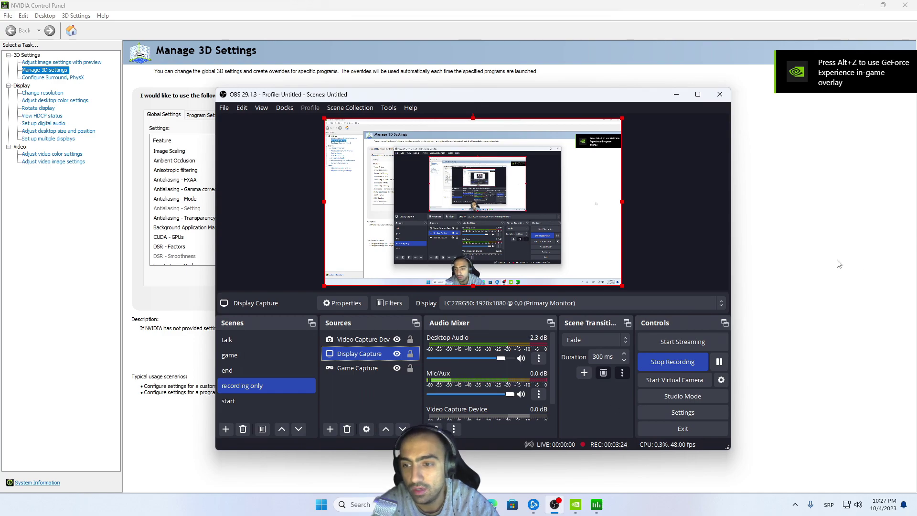
# Minimise NVIDIA Control Panel and move the OBS window further down.
pyautogui.click(837, 263)
pyautogui.click(863, 6)
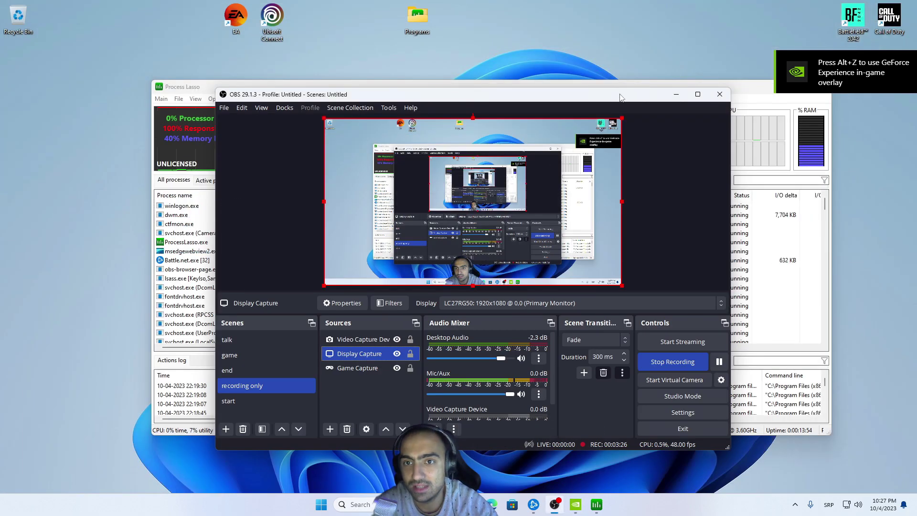
pyautogui.moveTo(539, 98)
pyautogui.mouseDown()
pyautogui.moveTo(540, 124)
pyautogui.moveTo(628, 130)
pyautogui.moveTo(621, 103)
pyautogui.moveTo(624, 114)
pyautogui.mouseUp()
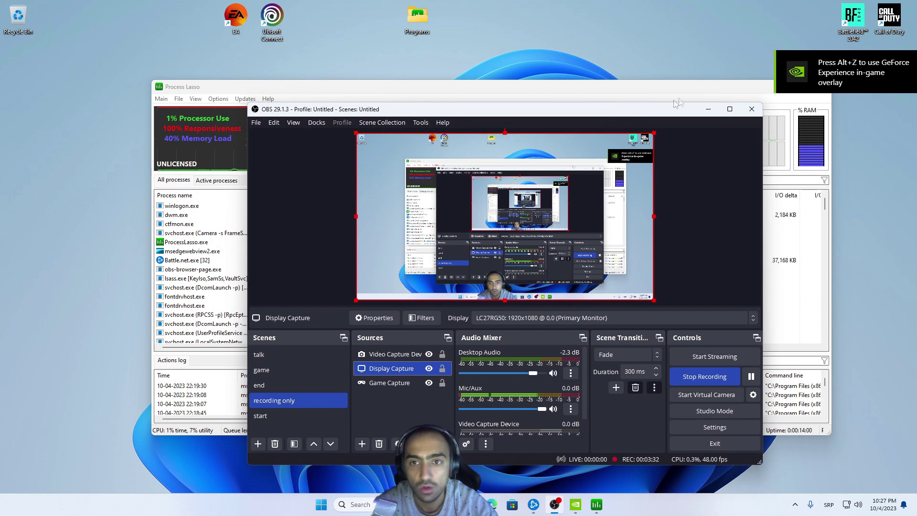
# Minimise OBS and reposition the Process Lasso window.
pyautogui.click(709, 111)
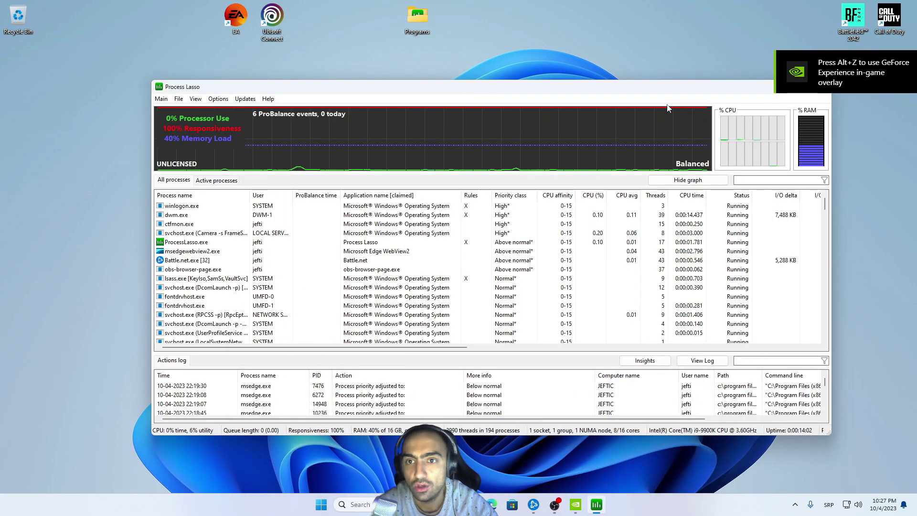
pyautogui.moveTo(608, 88)
pyautogui.mouseDown()
pyautogui.moveTo(602, 104)
pyautogui.moveTo(607, 95)
pyautogui.mouseUp()
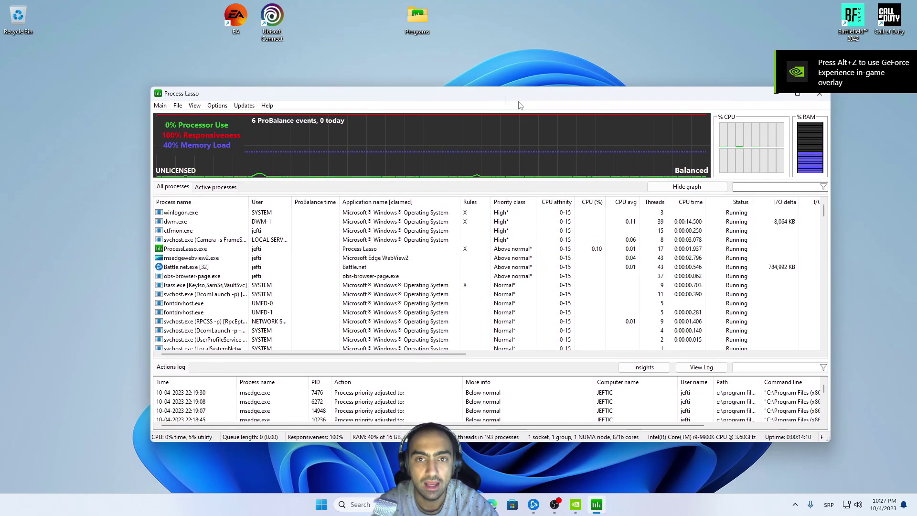
pyautogui.moveTo(504, 96)
pyautogui.mouseDown()
pyautogui.moveTo(448, 102)
pyautogui.moveTo(494, 99)
pyautogui.moveTo(454, 100)
pyautogui.moveTo(471, 91)
pyautogui.mouseUp()
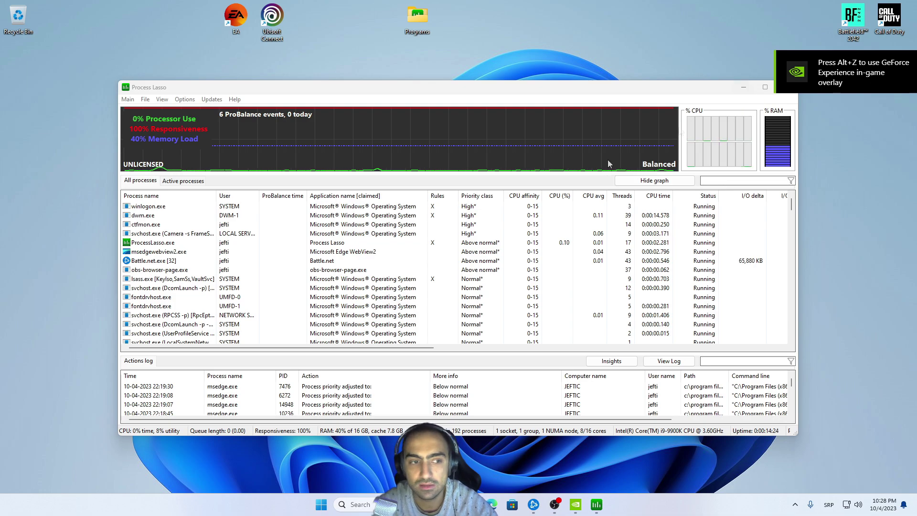
# Confirm NVIDIA Broadcast.exe is still always Idle, then return to the full process list.
pyautogui.click(177, 181)
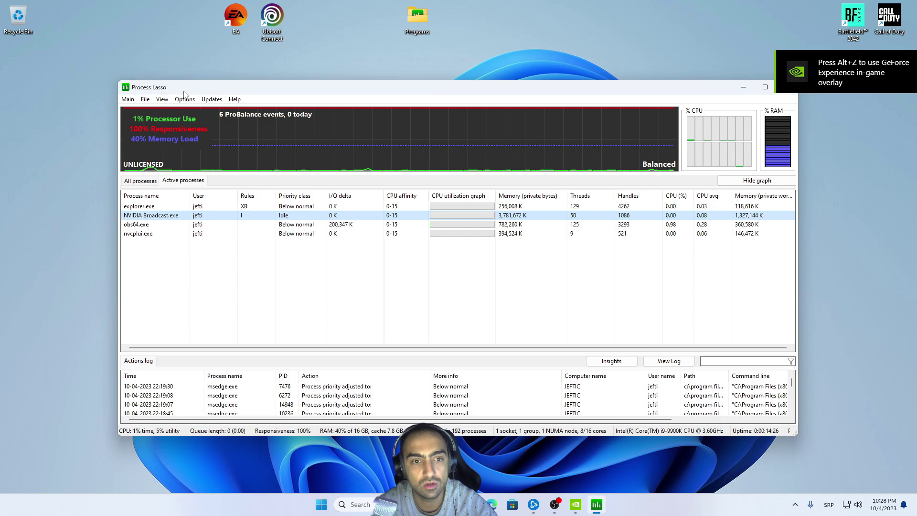
pyautogui.rightClick(177, 220)
pyautogui.moveTo(220, 223)
pyautogui.moveTo(331, 237)
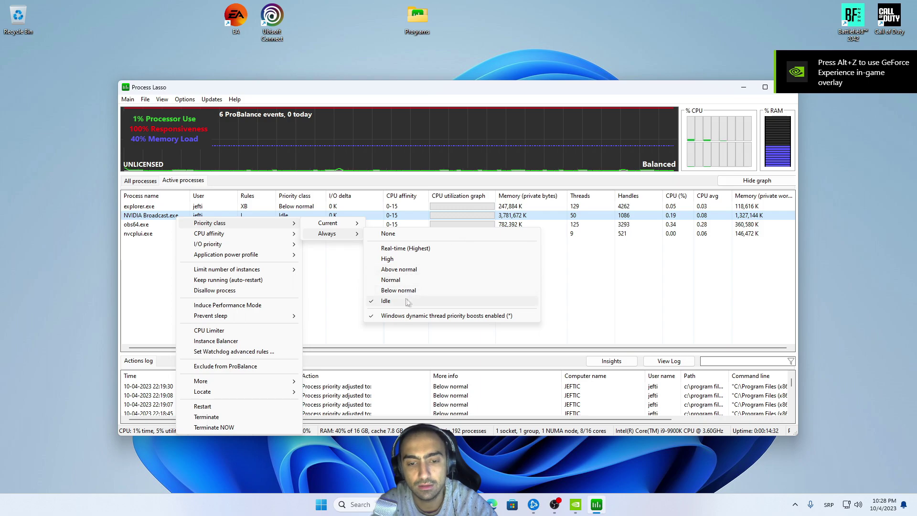
pyautogui.click(706, 276)
pyautogui.click(140, 180)
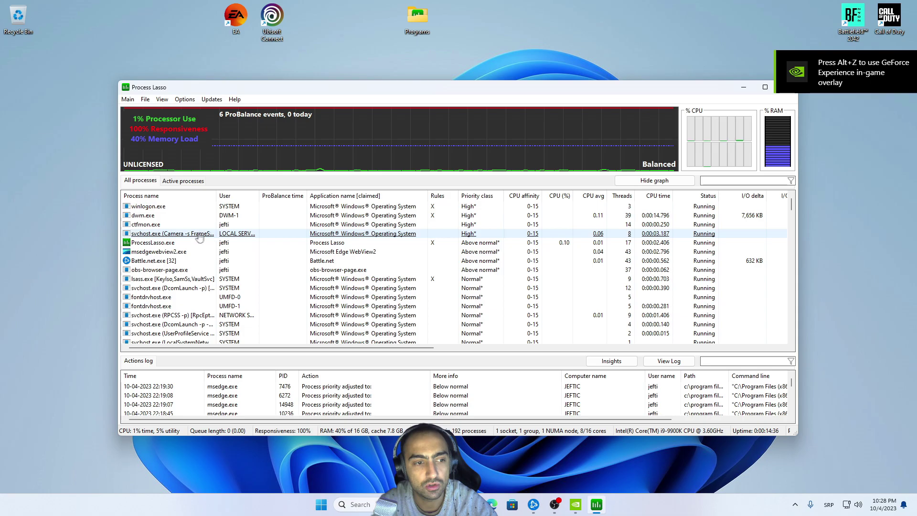
pyautogui.scroll(-5, 199, 236)
pyautogui.scroll(-5, 199, 237)
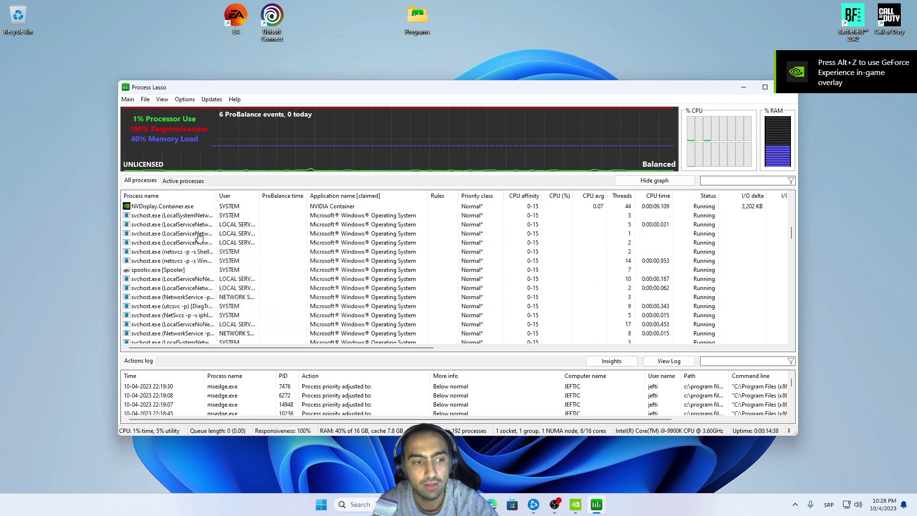